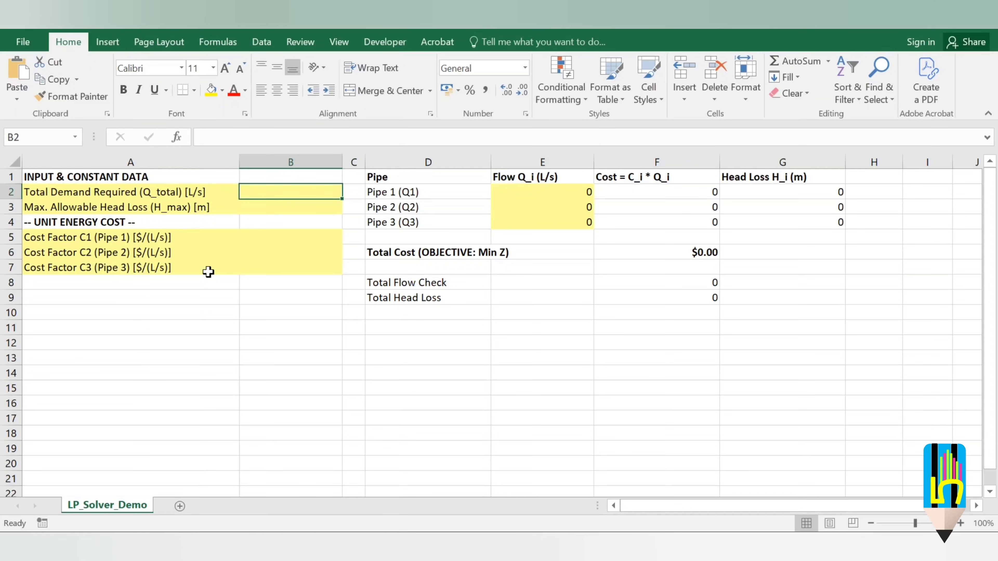
Fill in total demand 100 in B2, maximum head loss 5 in B3, and cost factors 0.5, 0.8 and 0.65 in B5:B7.
key(ctrl+z)
key(ctrl+y)
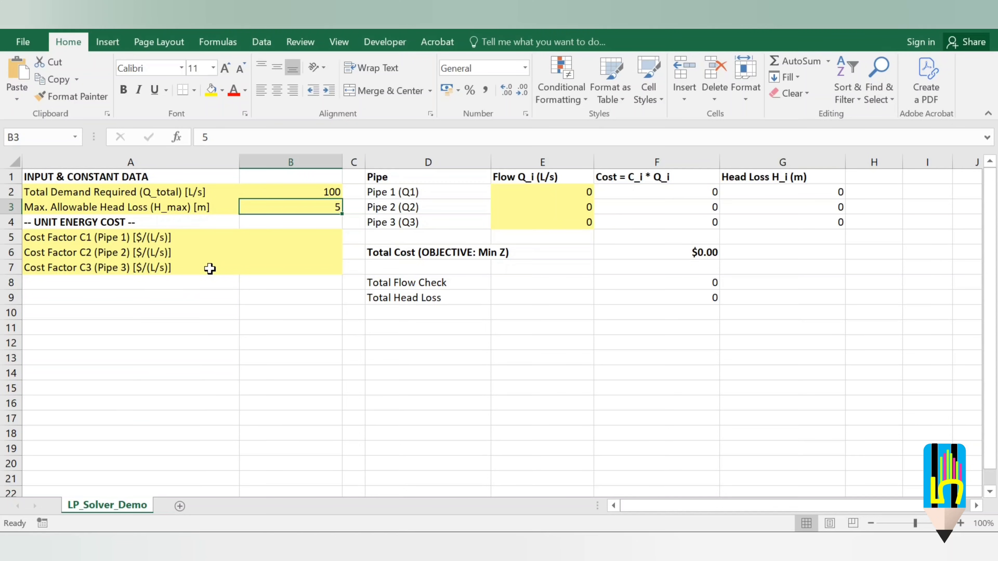
key(ctrl+y)
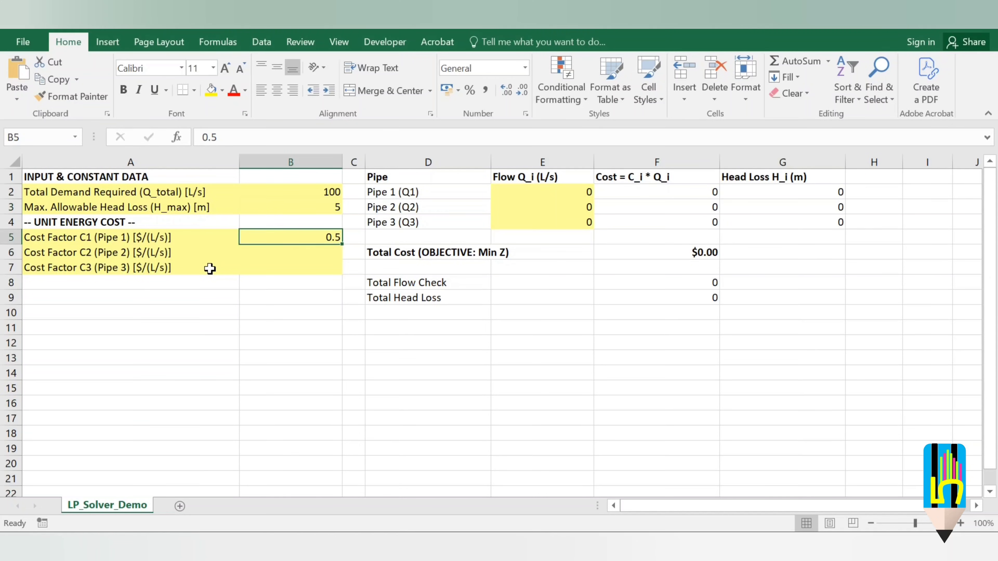
key(ctrl+y)
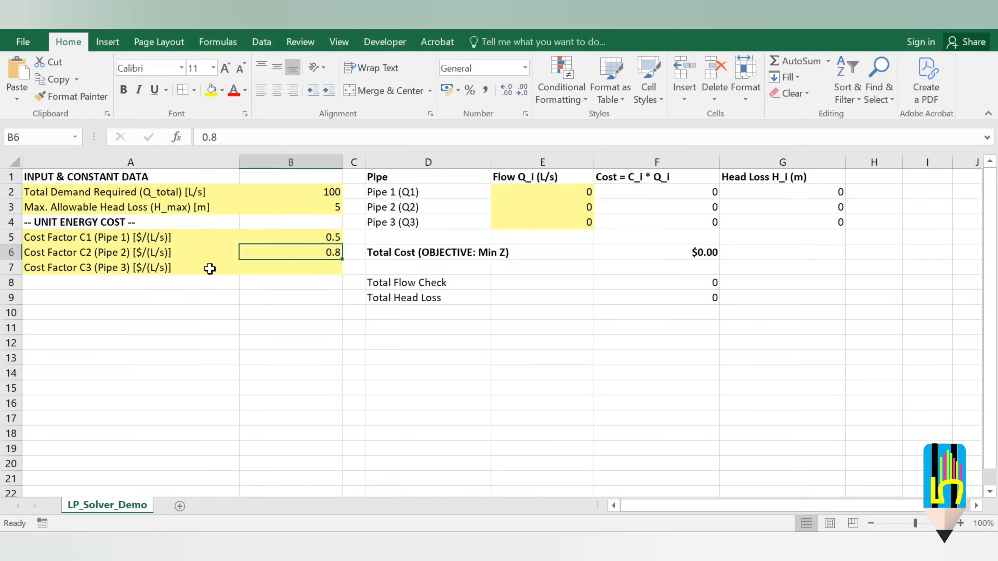
key(ctrl+y)
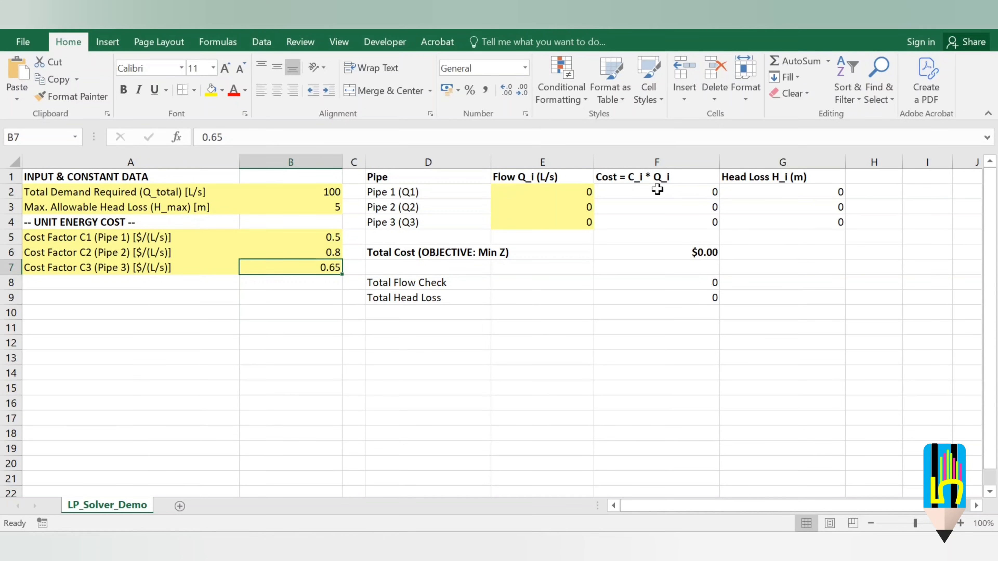
Examine the formulas behind the three pipes' head losses, the total cost, the total flow check and the total head loss.
click(796, 191)
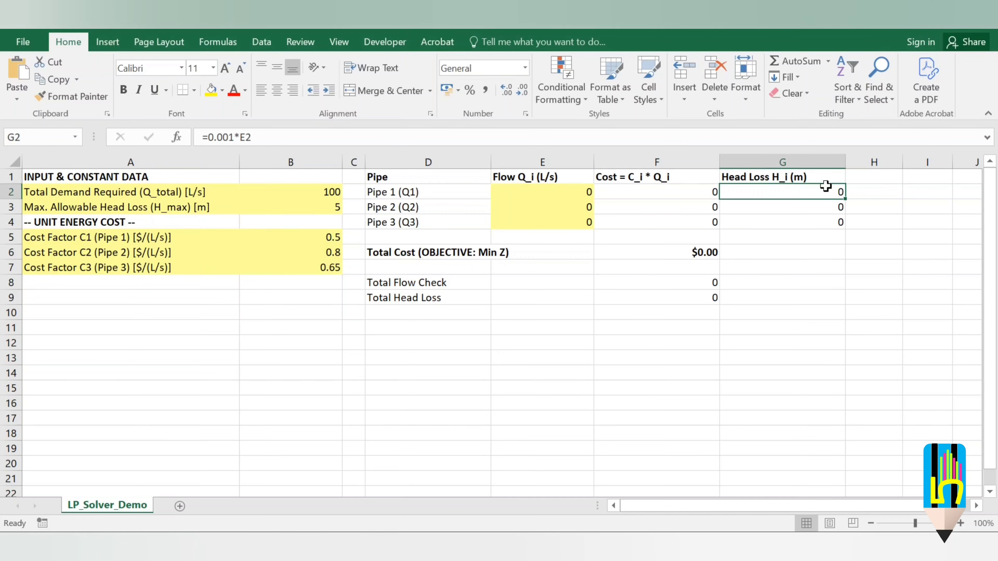
click(825, 203)
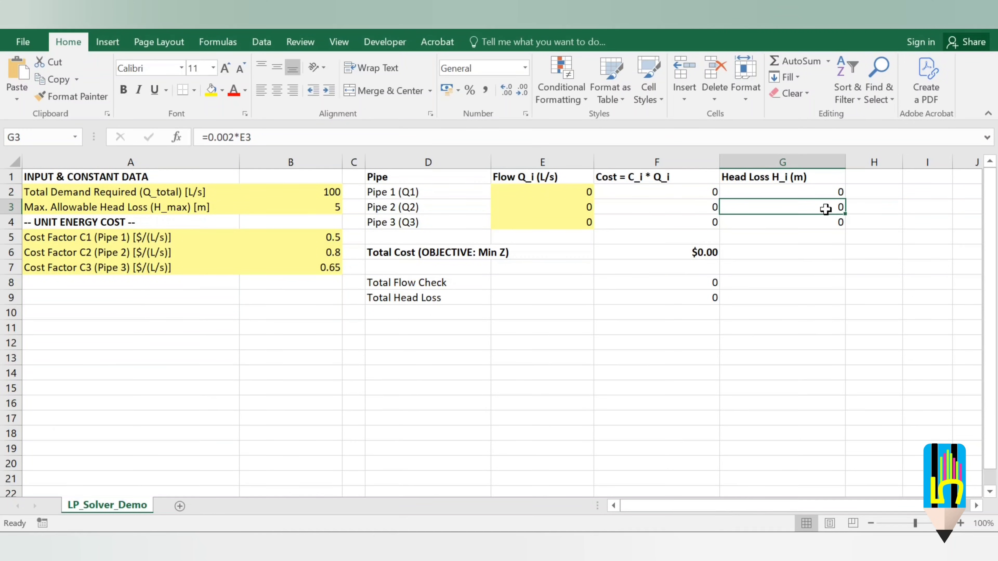
click(819, 222)
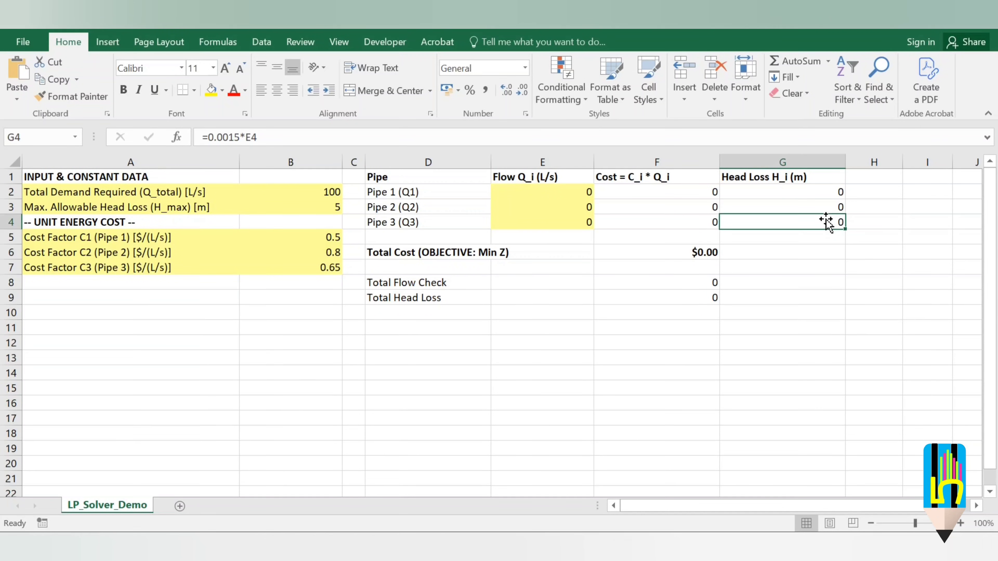
click(707, 253)
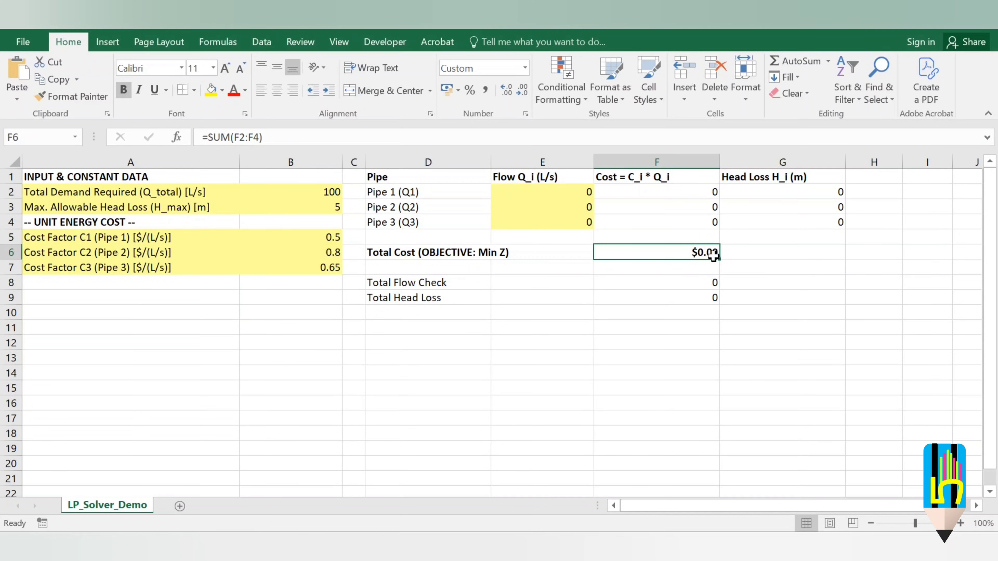
click(692, 282)
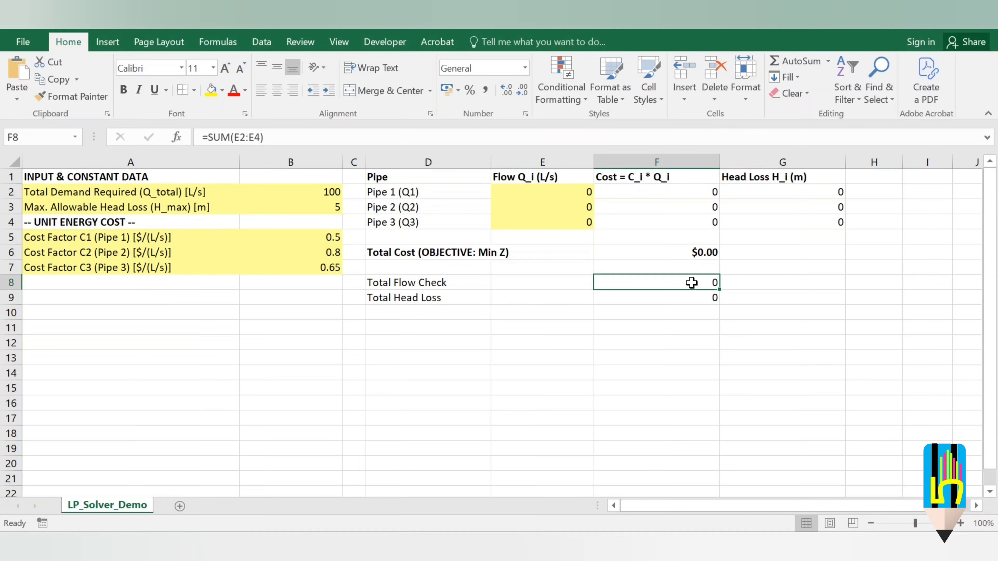
double_click(692, 282)
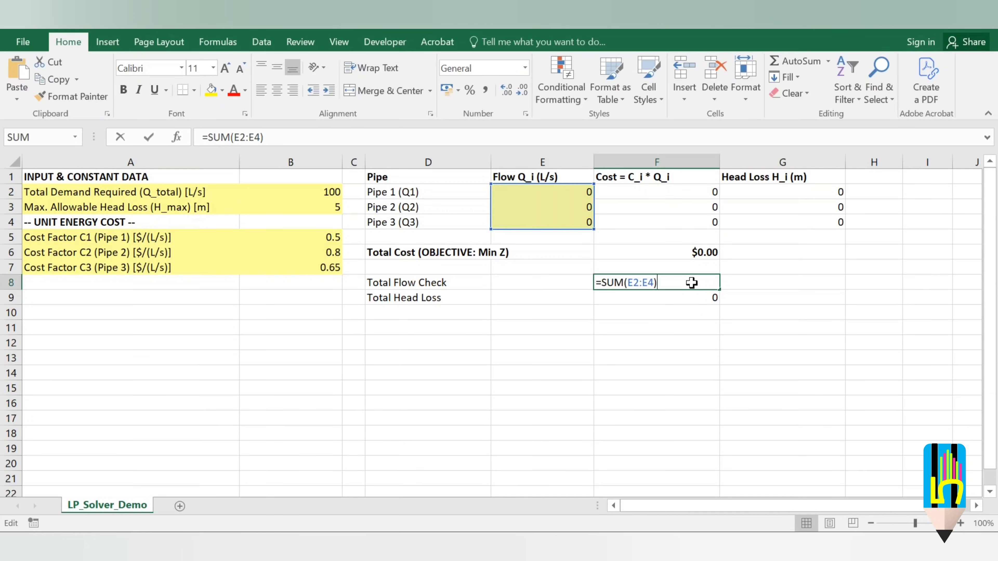
click(676, 329)
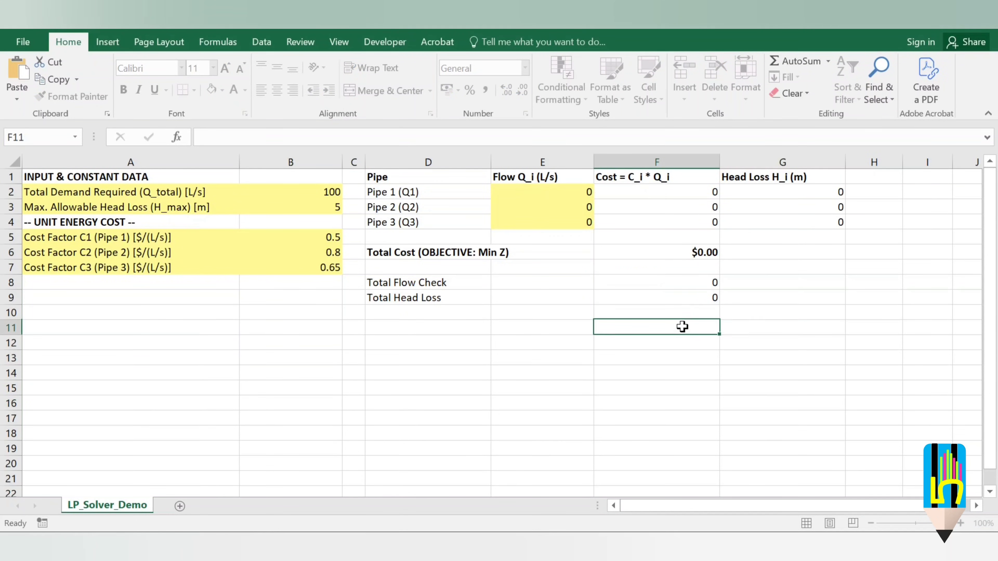
click(689, 300)
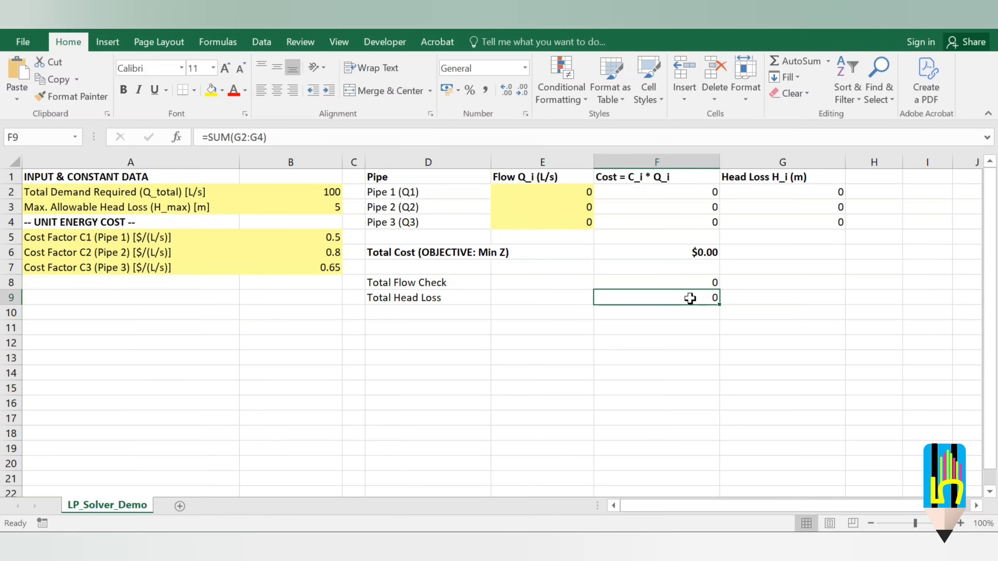
double_click(690, 299)
click(680, 356)
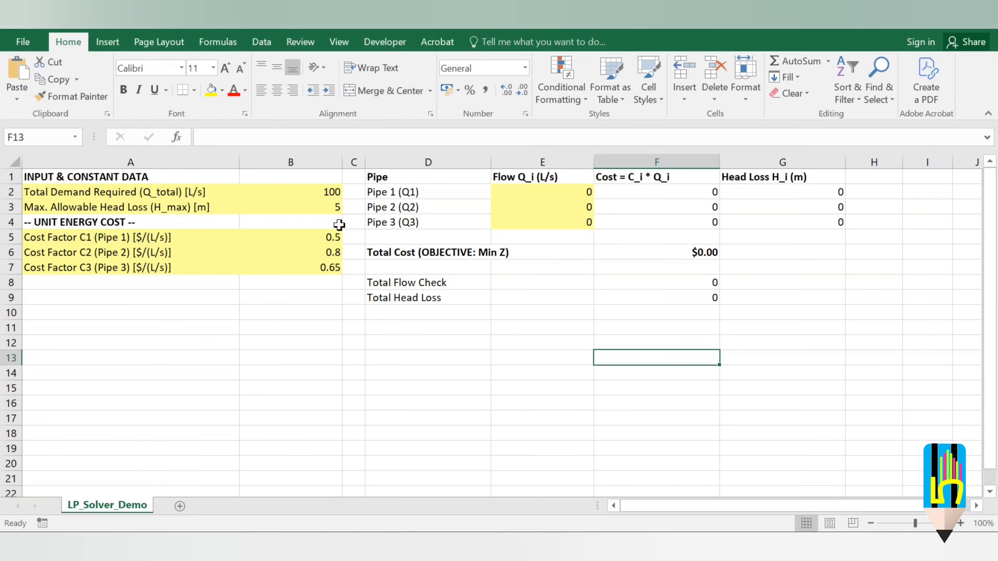
Open Solver and set the objective to minimize the total cost in cell F6.
click(268, 48)
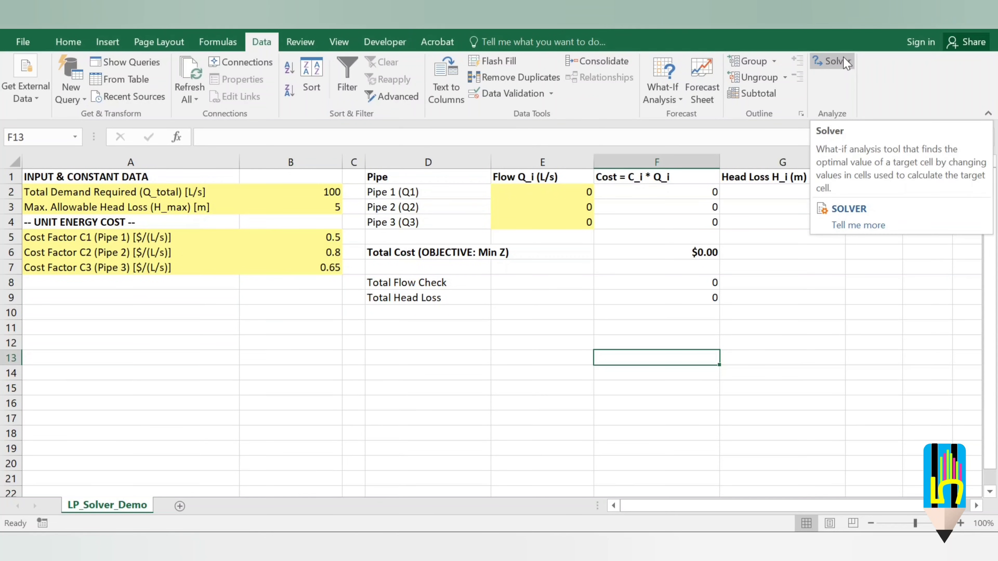
click(830, 65)
click(838, 58)
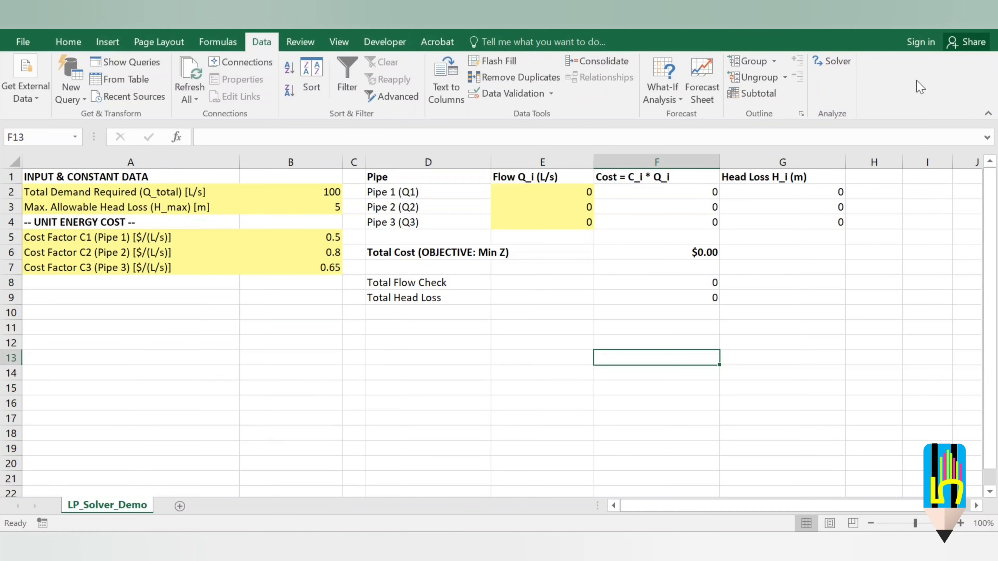
click(823, 67)
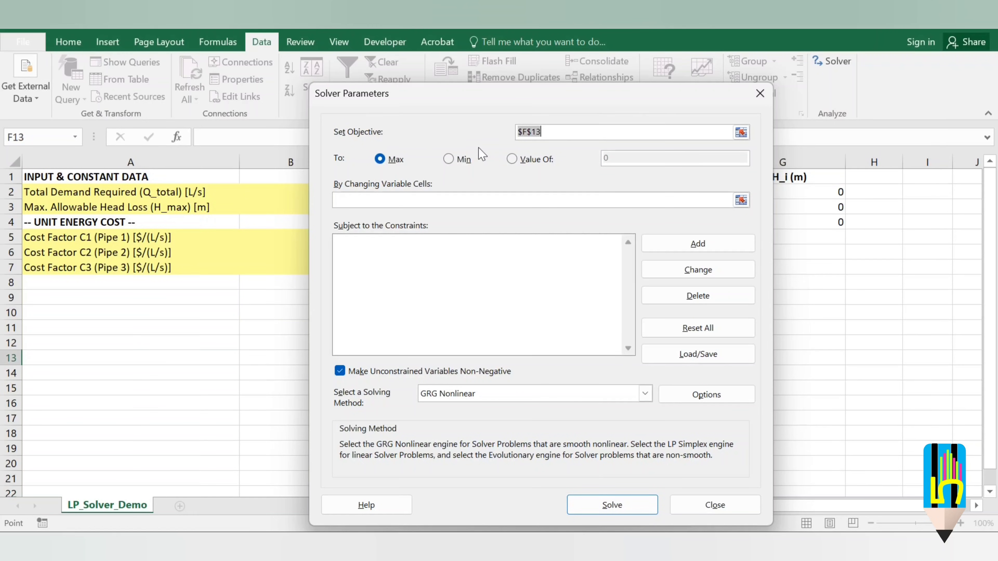
click(572, 105)
drag(528, 101, 258, 311)
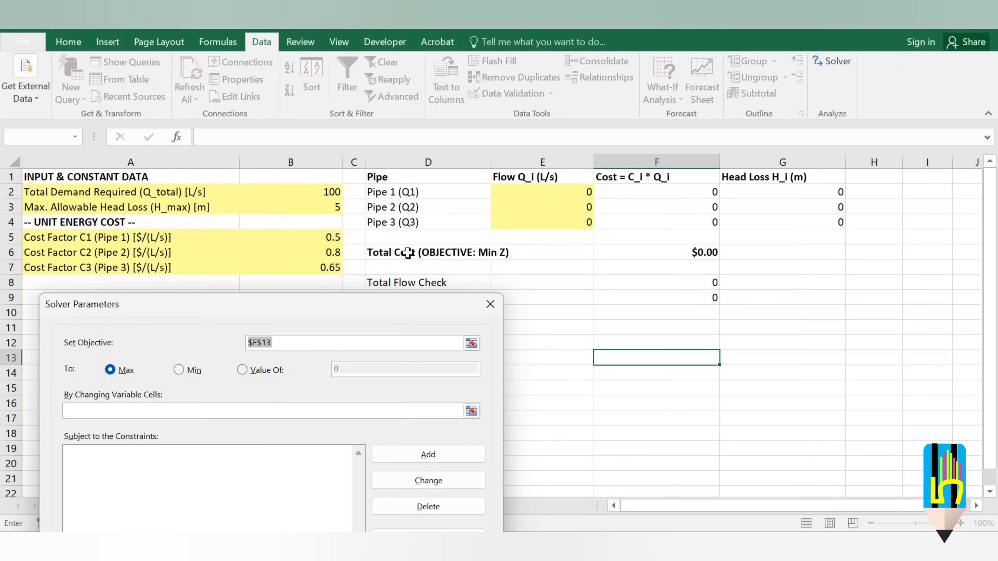
click(680, 253)
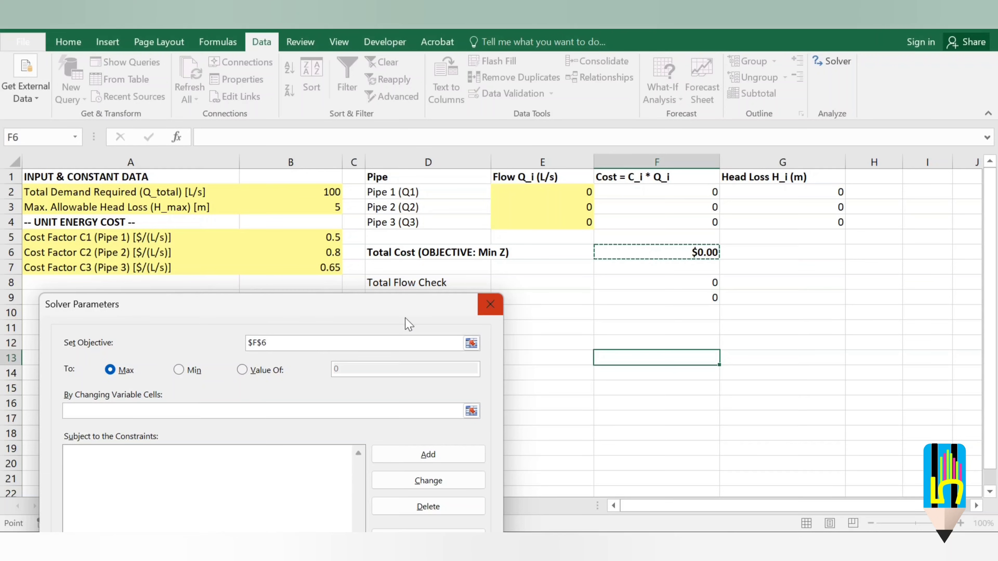
drag(380, 296, 511, 133)
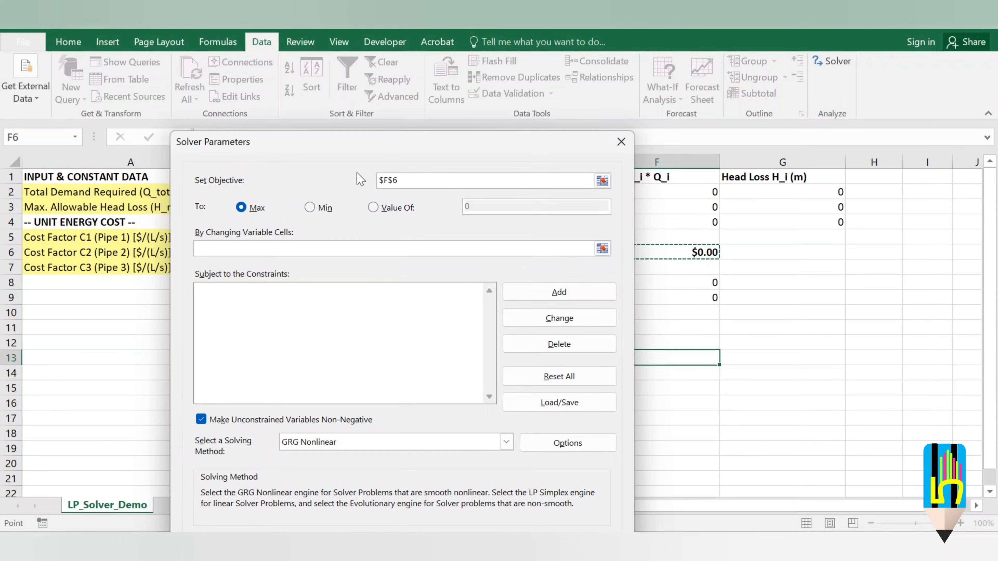
click(309, 208)
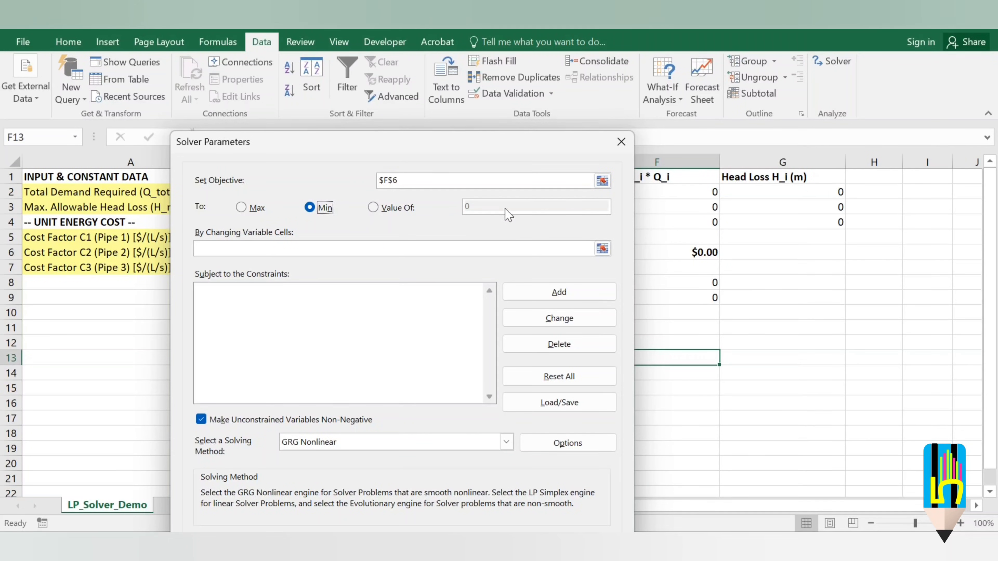
Set the Solver's changing variable cells to the three pipe flows in E2:E4.
drag(482, 148, 335, 143)
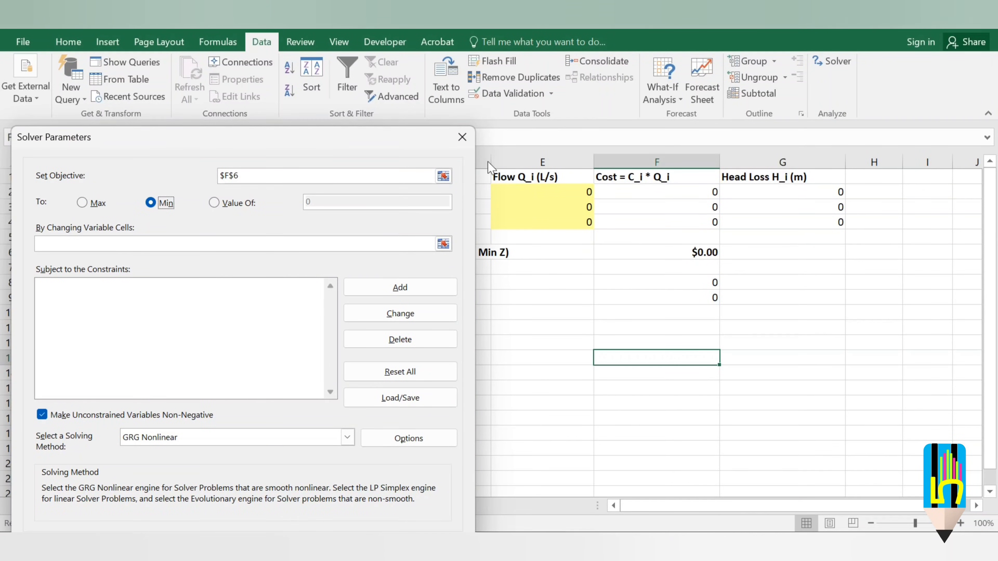
click(443, 244)
drag(569, 190, 559, 221)
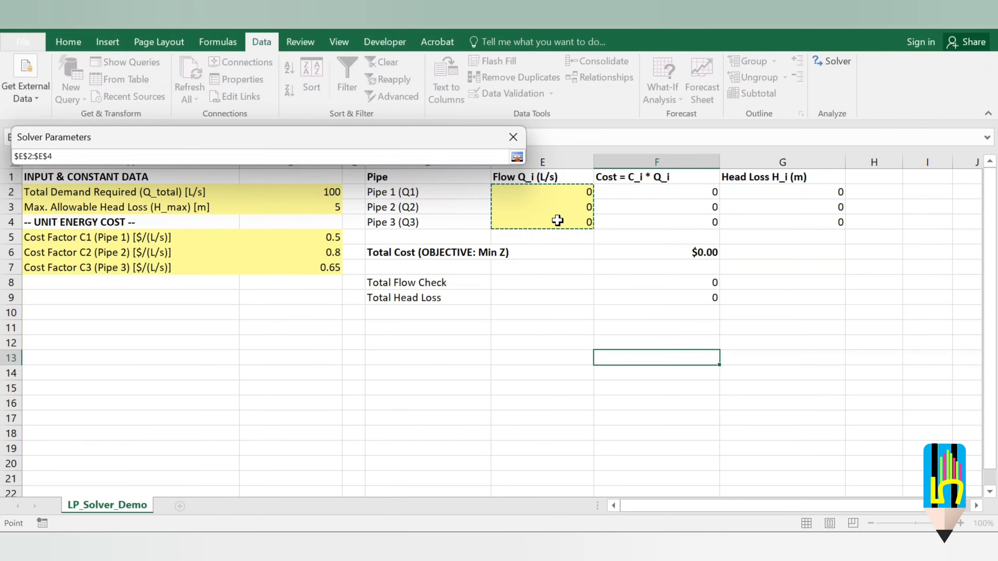
key(Return)
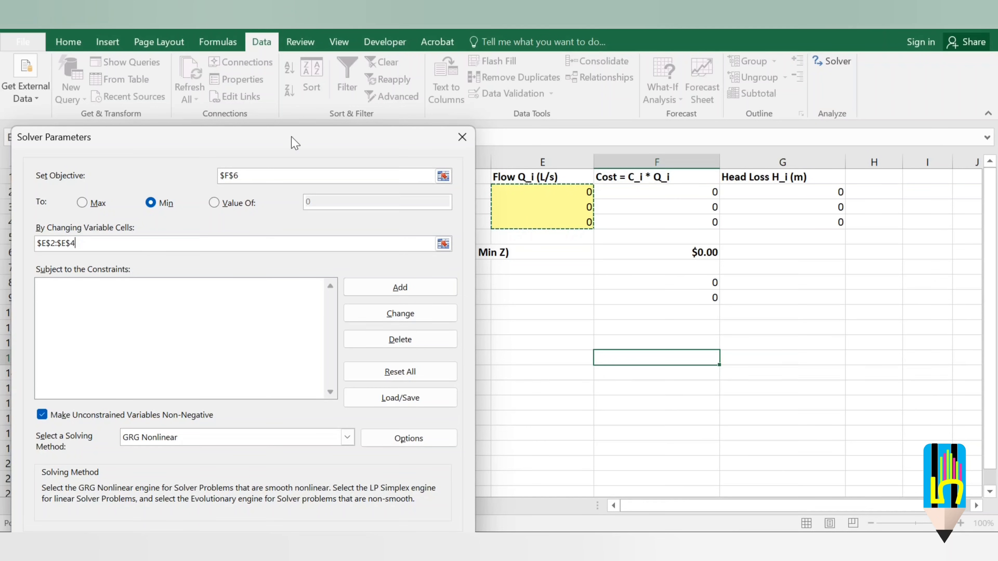
Add a Solver constraint requiring the total flow check in F8 to equal the total demand in B2.
drag(292, 140, 483, 121)
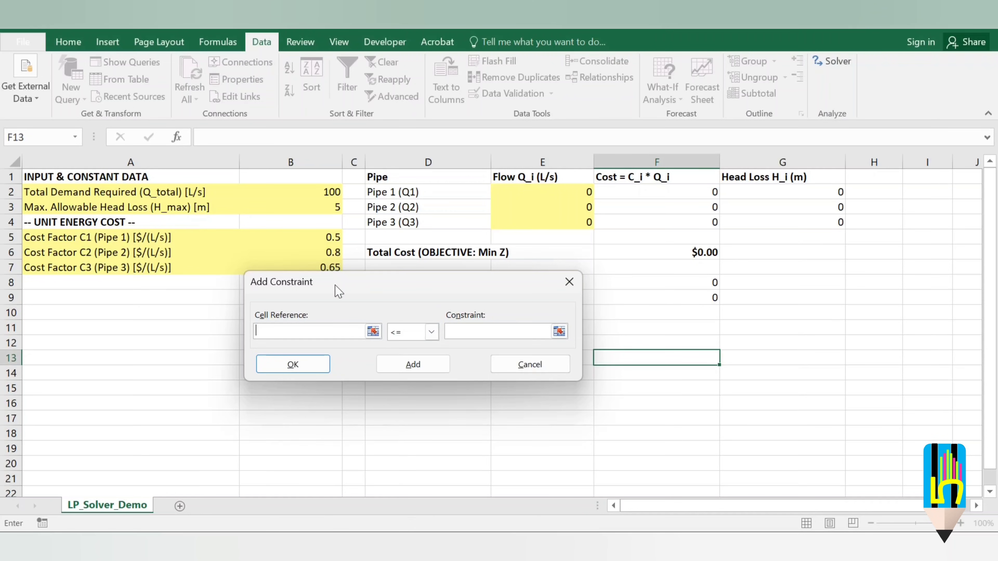
drag(383, 286, 539, 345)
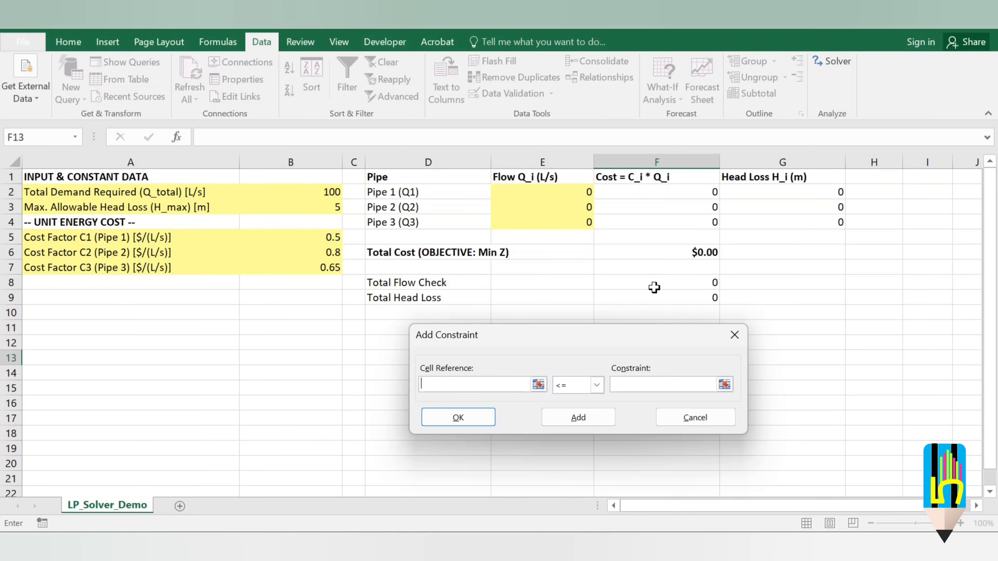
click(664, 282)
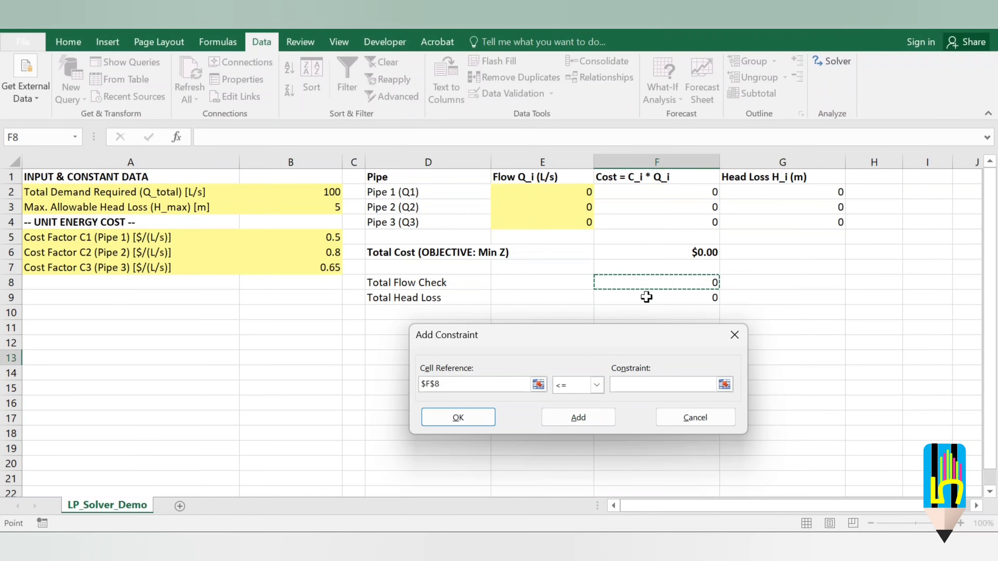
click(597, 387)
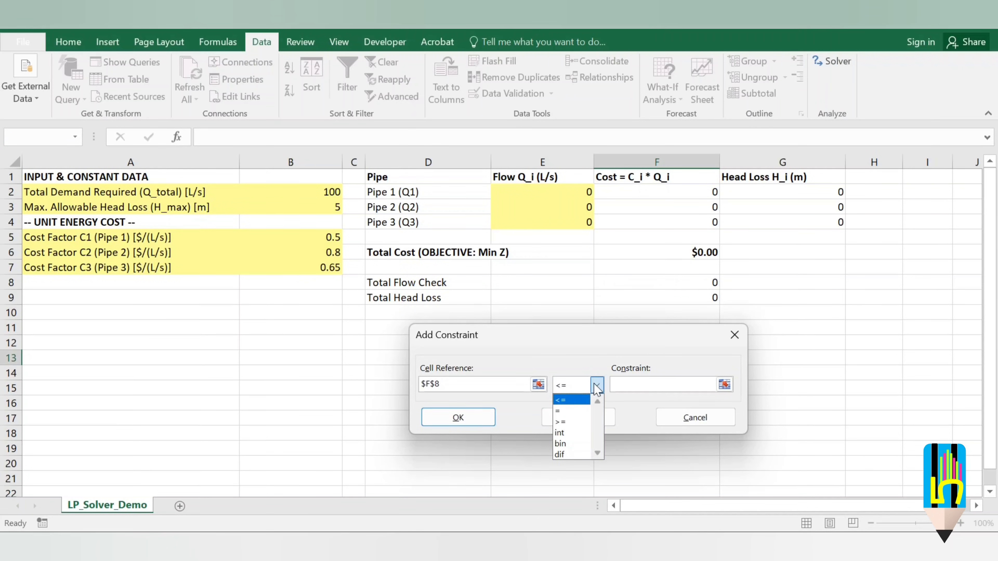
click(576, 409)
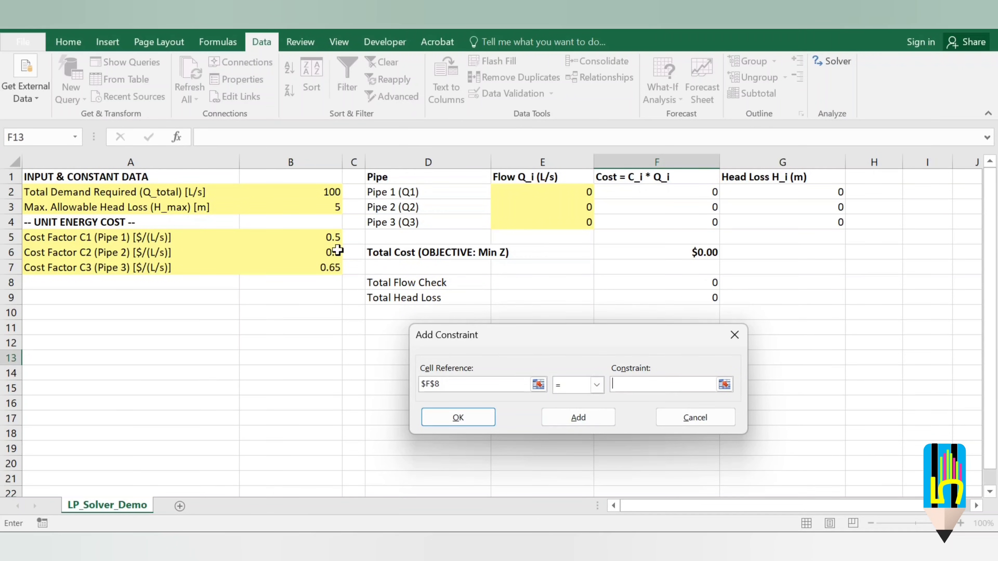
click(323, 192)
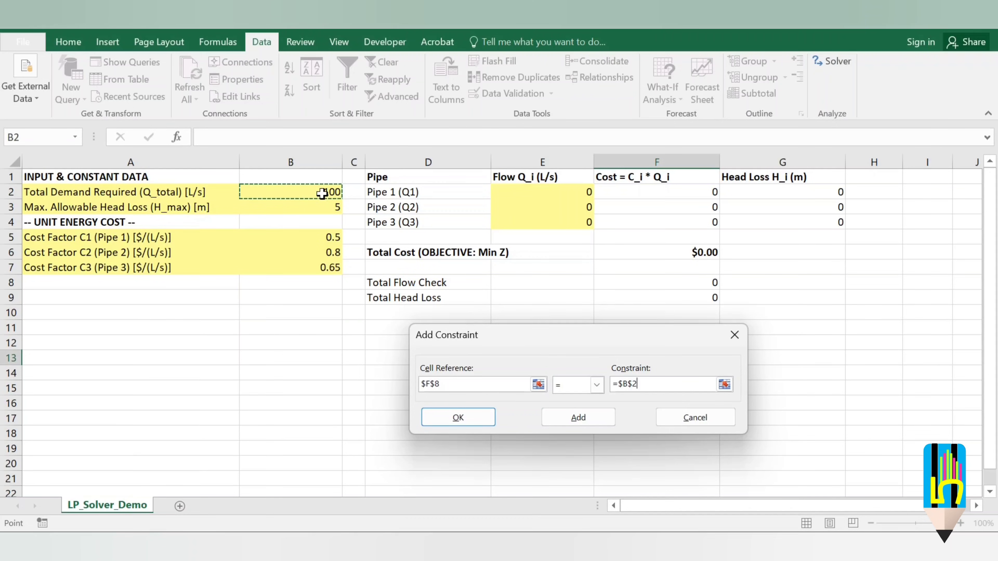
click(469, 422)
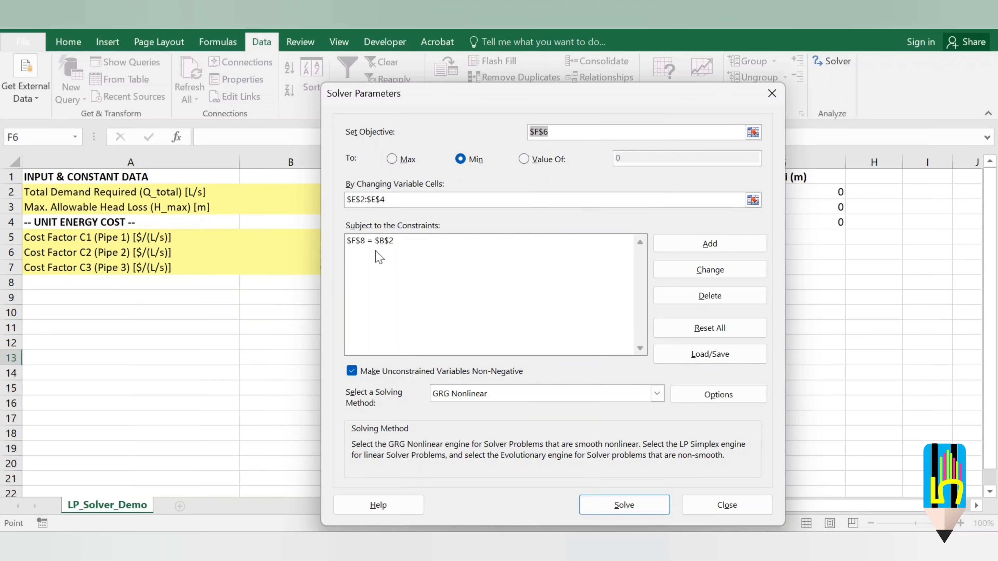
Add a Solver constraint requiring the total head loss in F9 to be <= the maximum allowable head loss in B3.
click(711, 244)
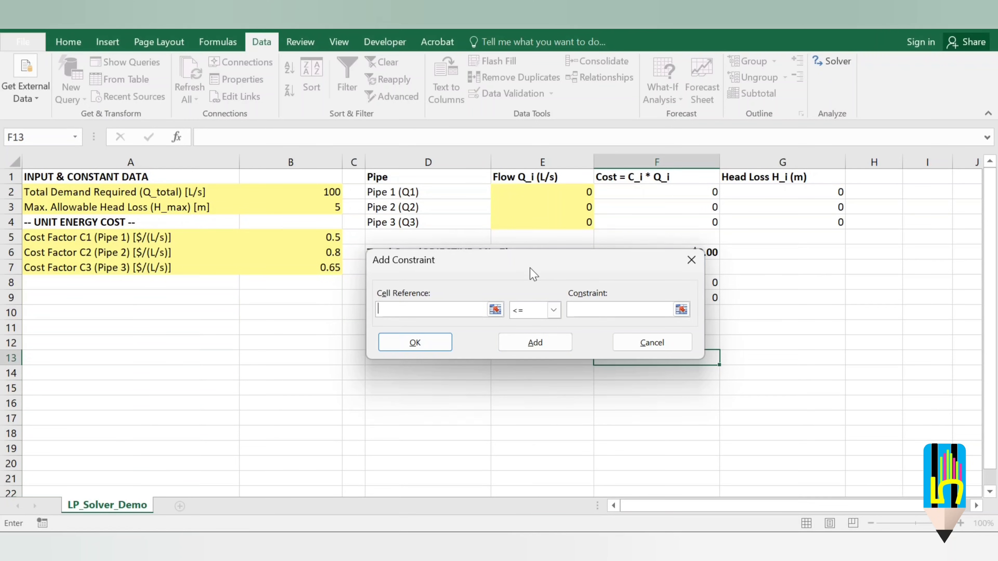
drag(533, 274, 469, 336)
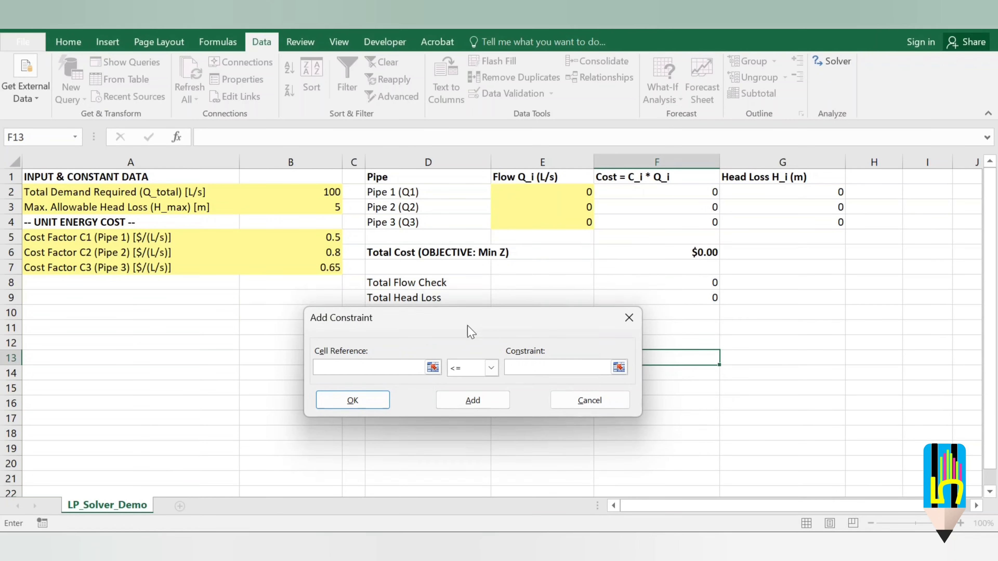
click(686, 295)
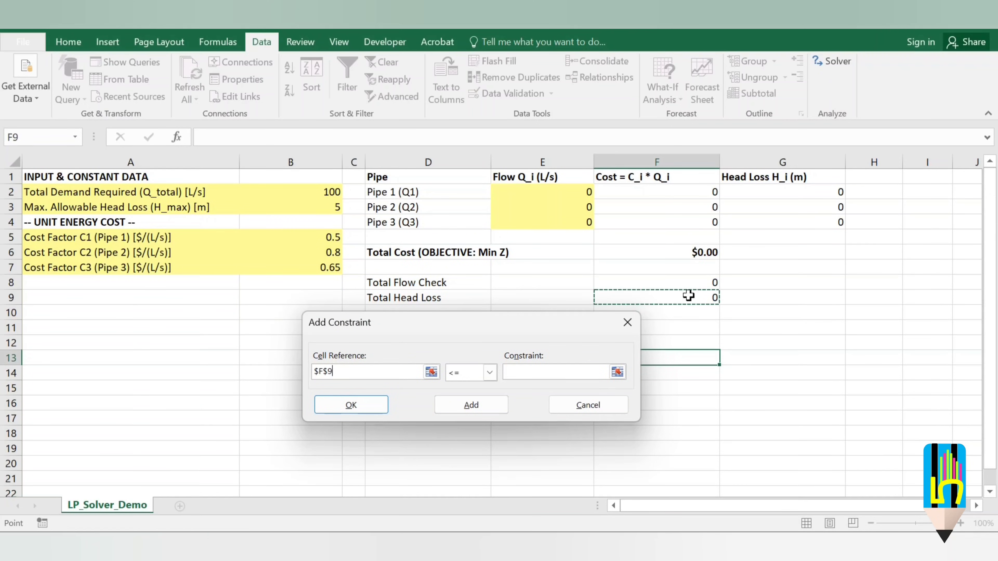
click(490, 374)
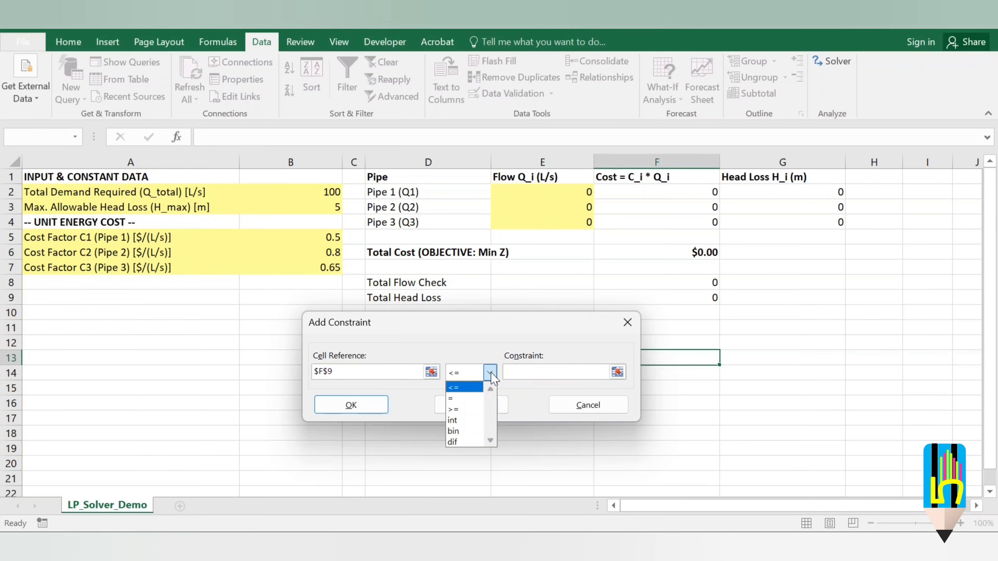
click(459, 389)
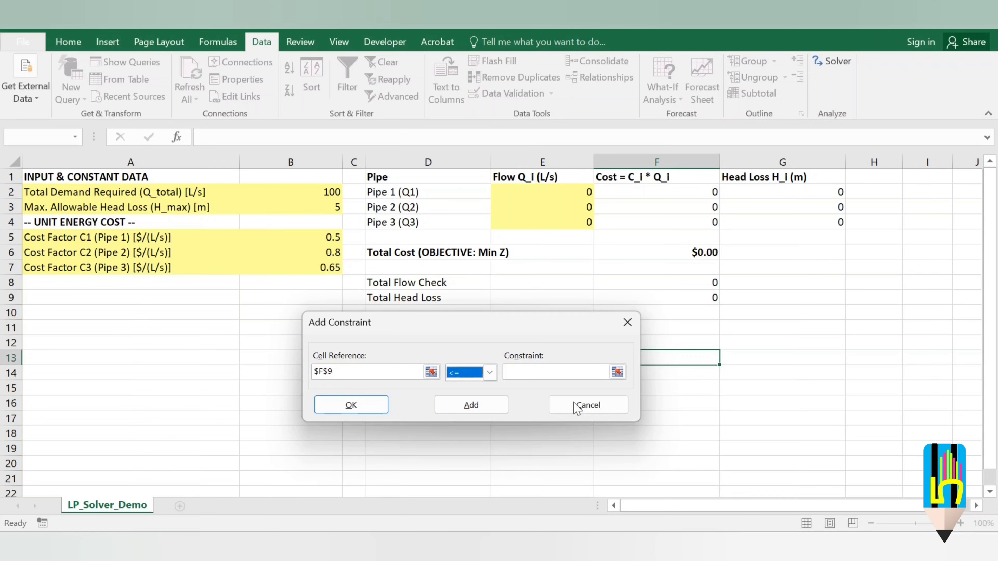
click(618, 372)
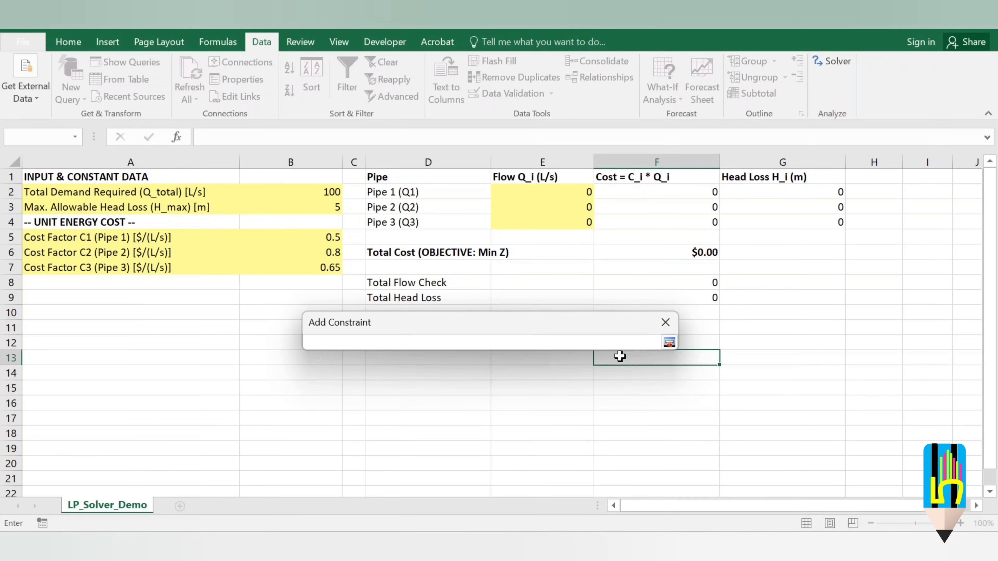
click(310, 208)
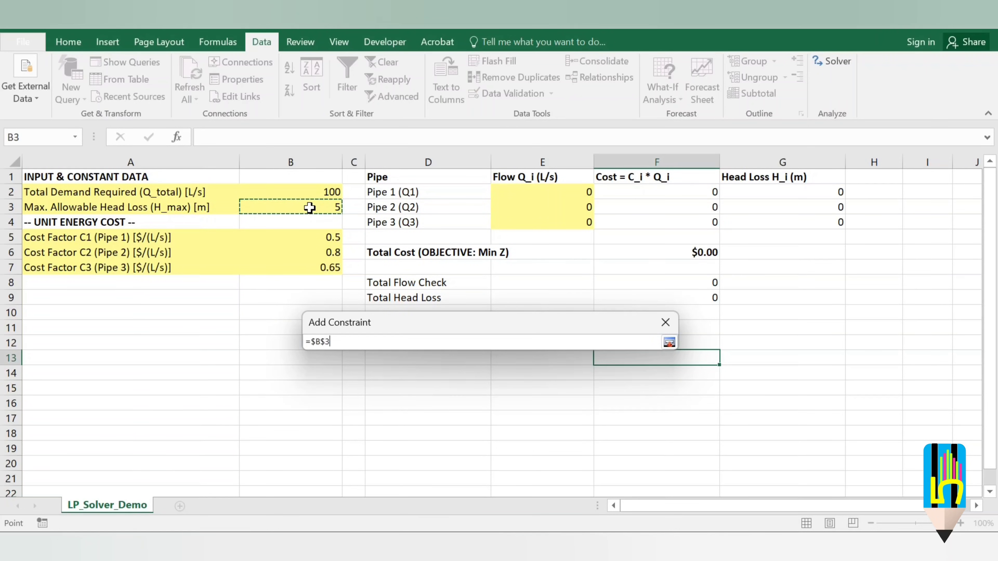
key(Return)
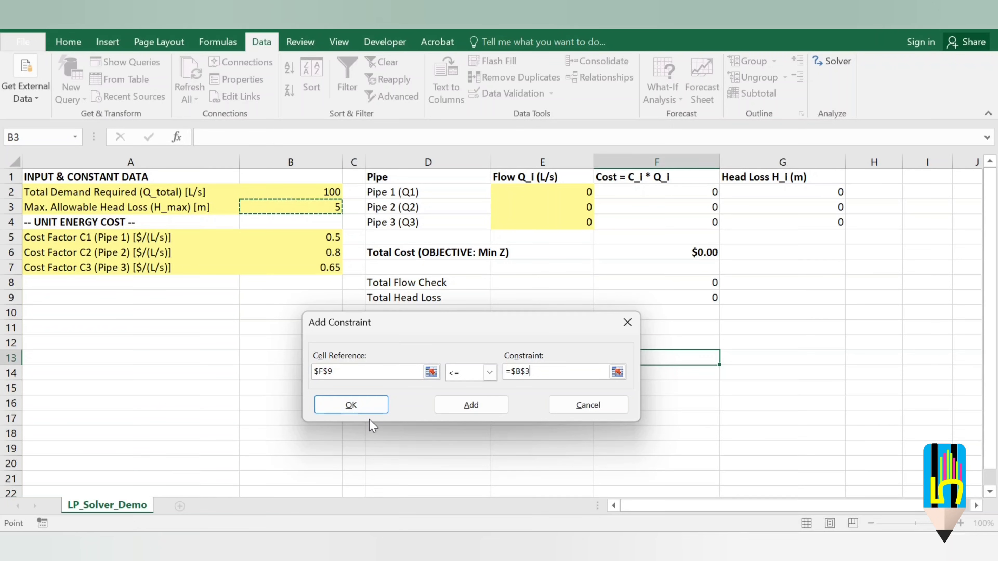
click(375, 405)
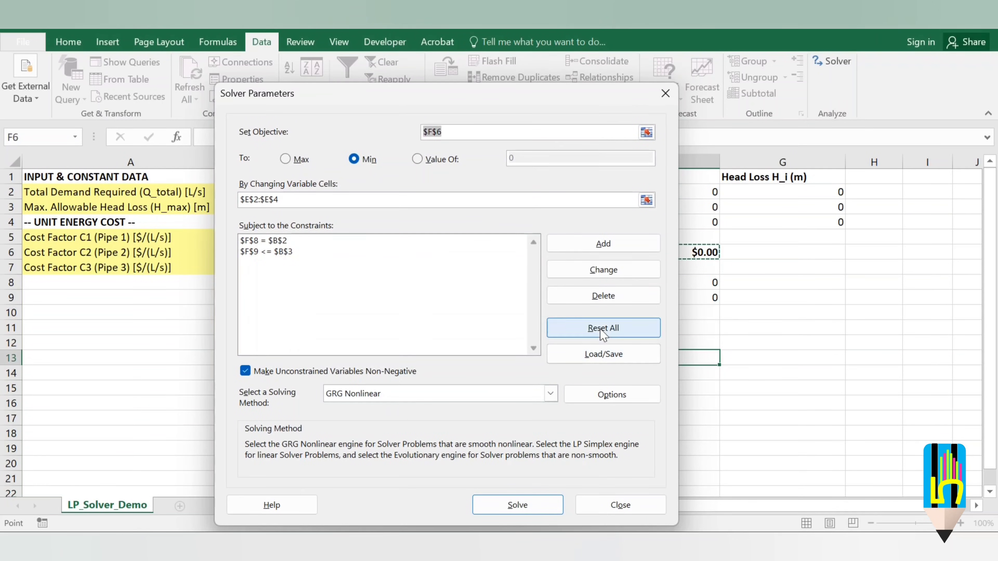
Add a Solver constraint requiring the three pipe flows in E2:E4 to be >= 0.
click(602, 244)
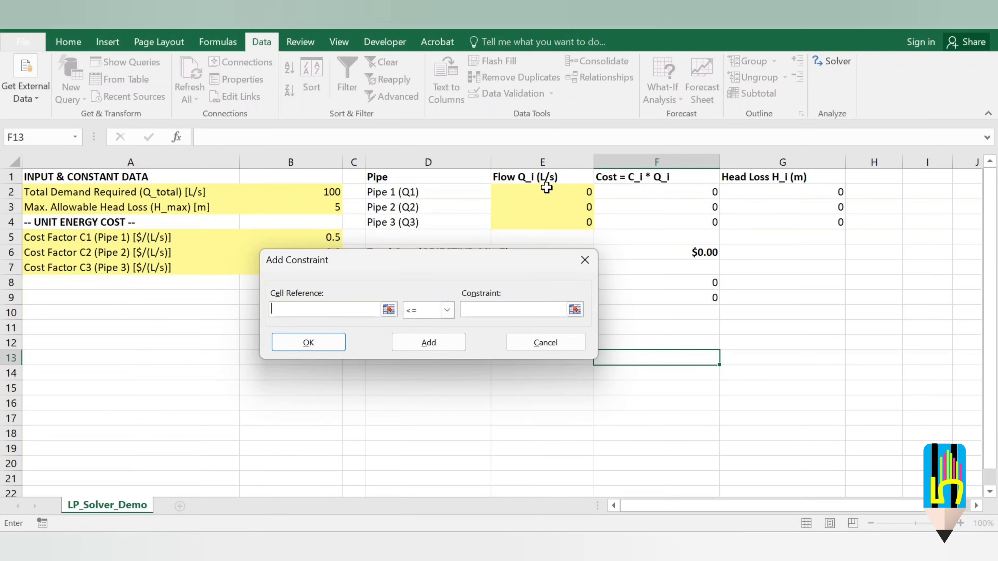
drag(546, 188, 549, 218)
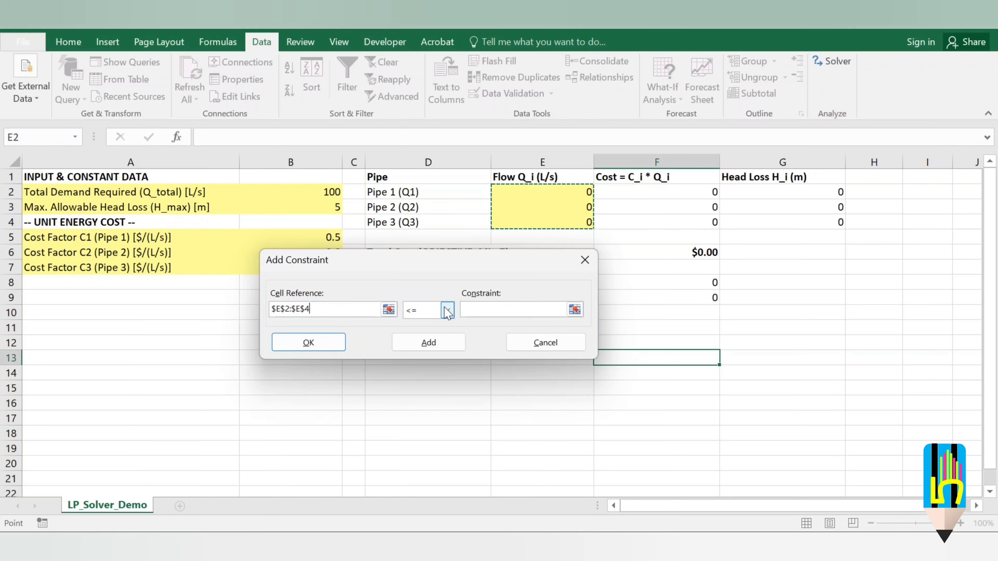
click(440, 310)
click(424, 347)
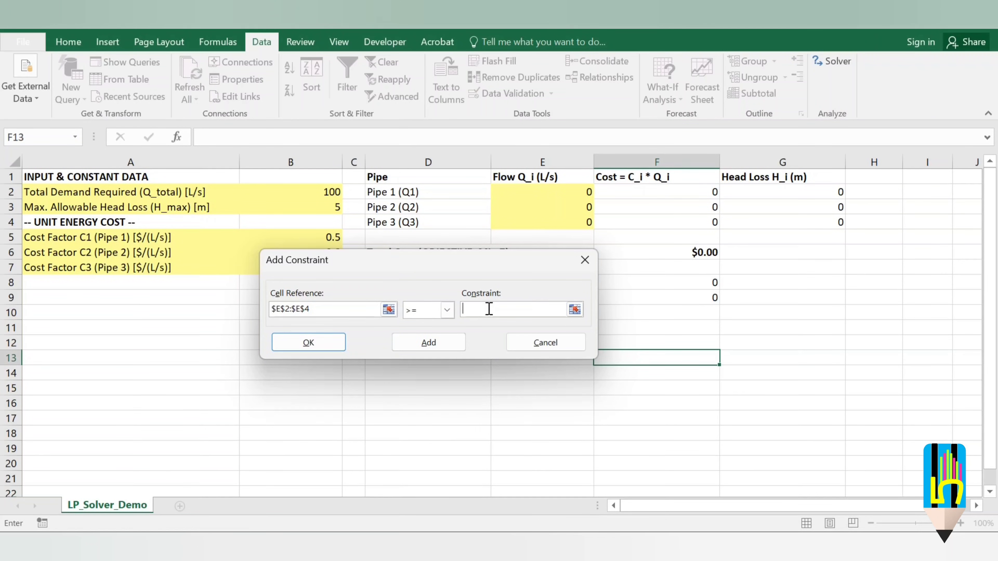
text(0)
click(330, 345)
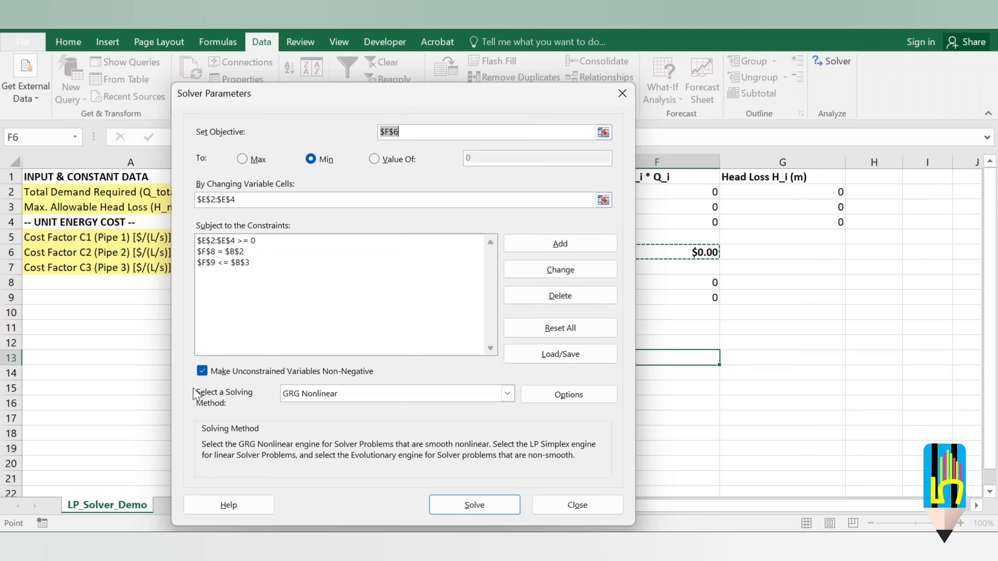
Set the solving method to Evolutionary, solve the model, and move the Solver results dialog clear of the worksheet data.
click(416, 395)
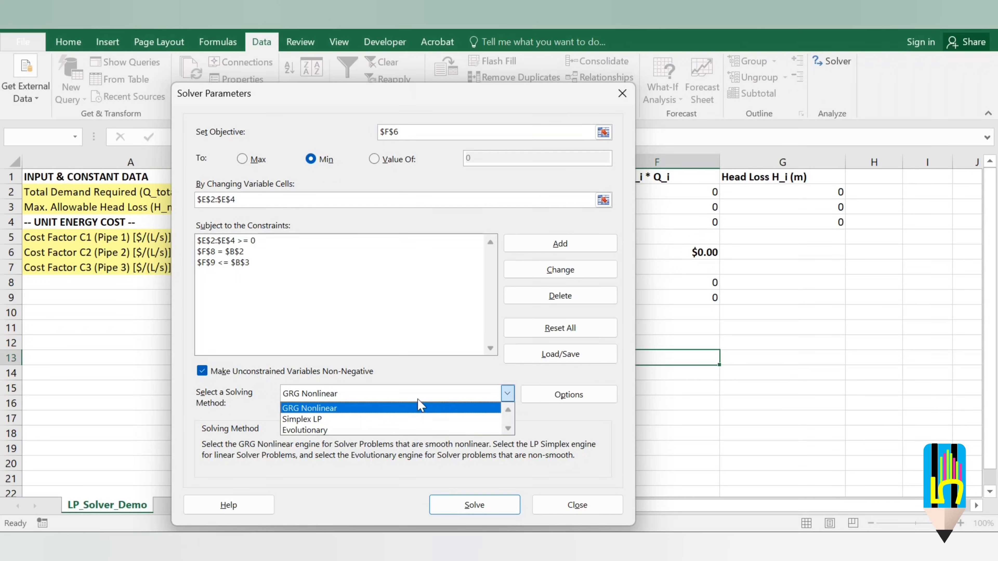
click(352, 430)
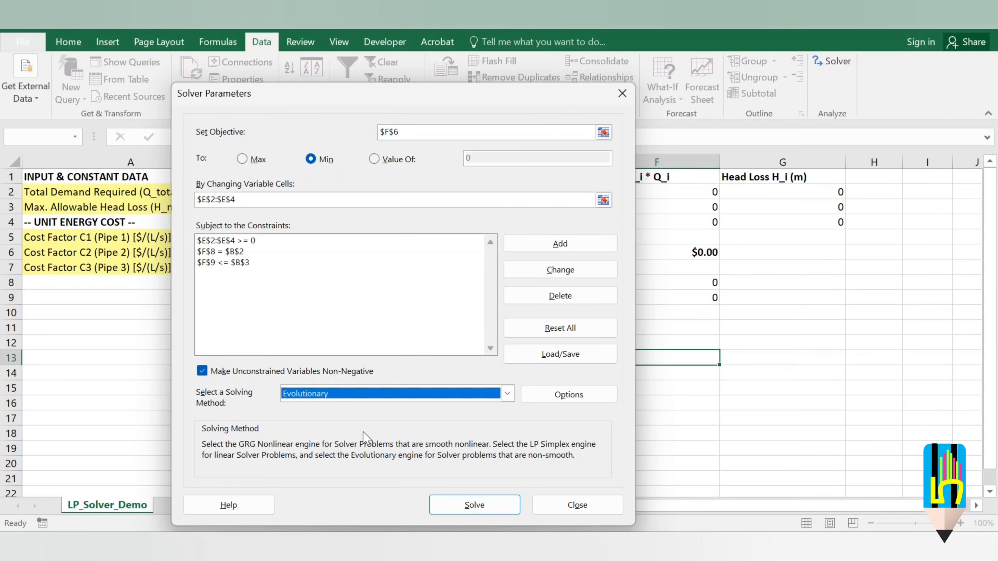
click(448, 506)
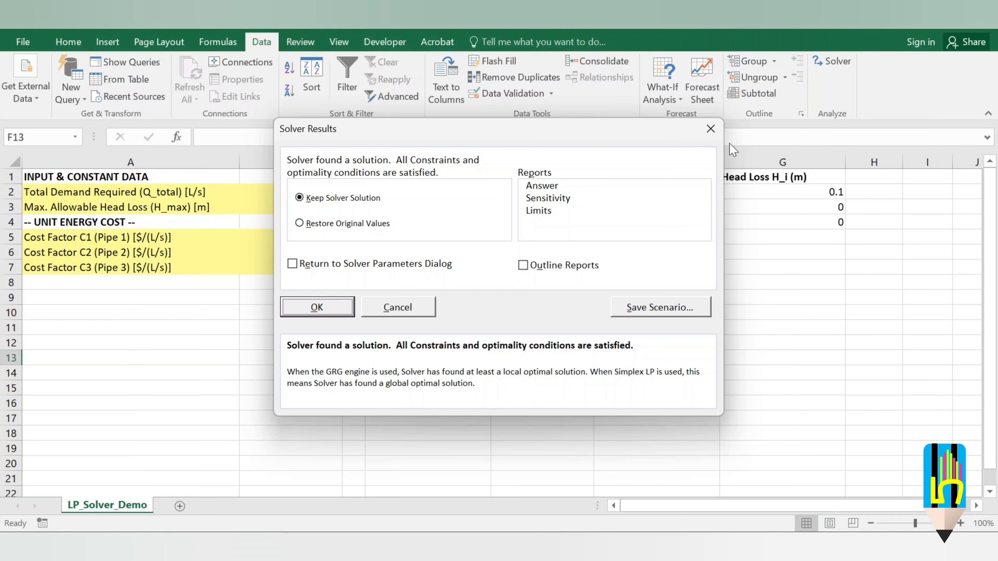
drag(664, 141, 707, 378)
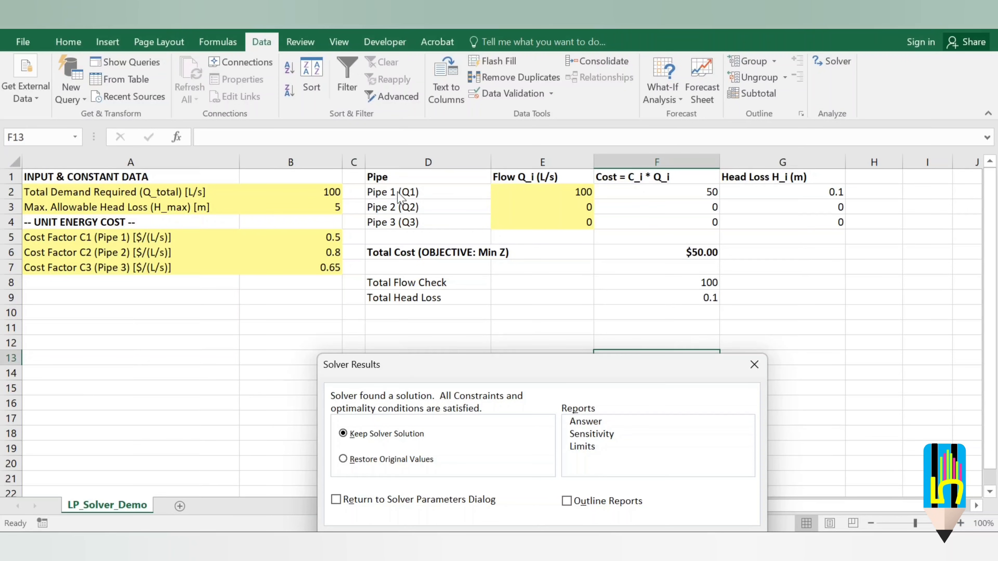